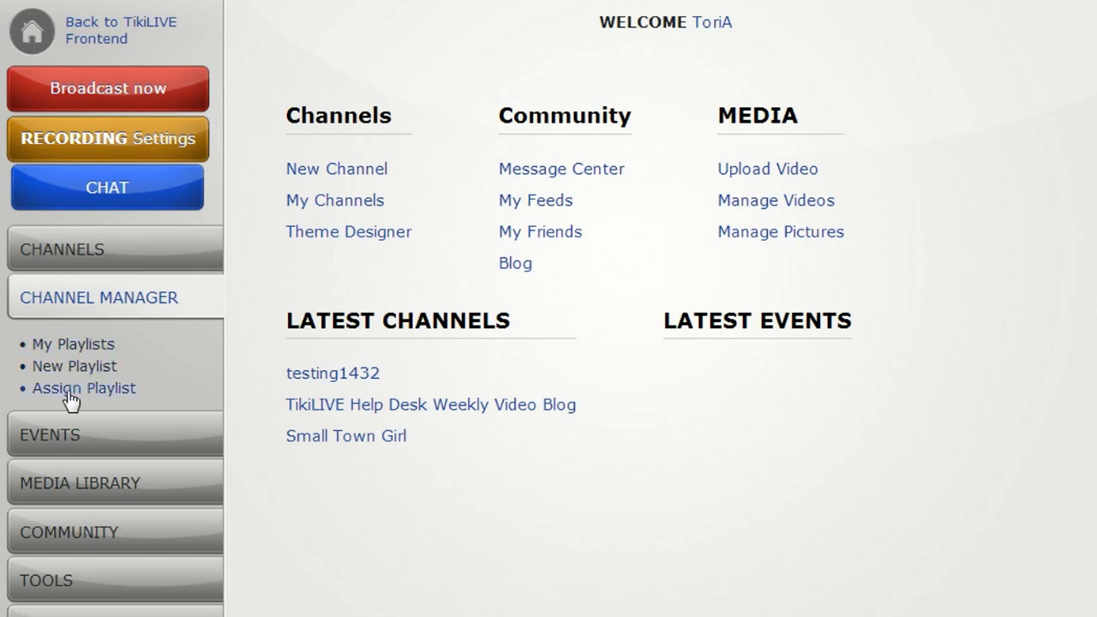
Start a new playlist and name it Demo.
left_click(73, 366)
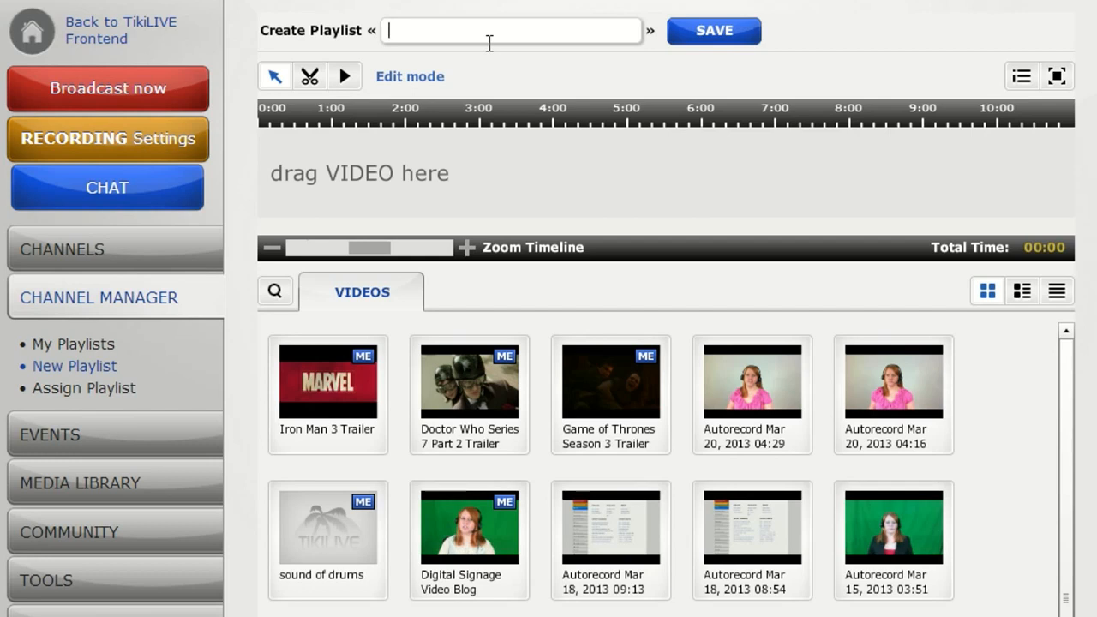
type("Demo")
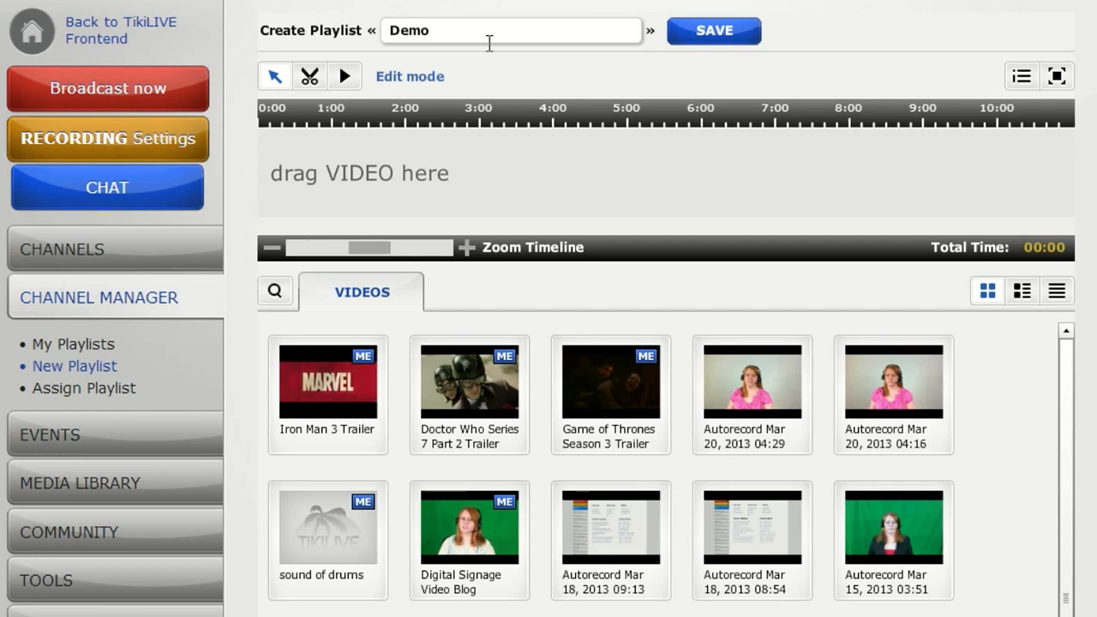
Look at the playlist's description form and the fullscreen view, returning to edit mode.
left_click(1020, 77)
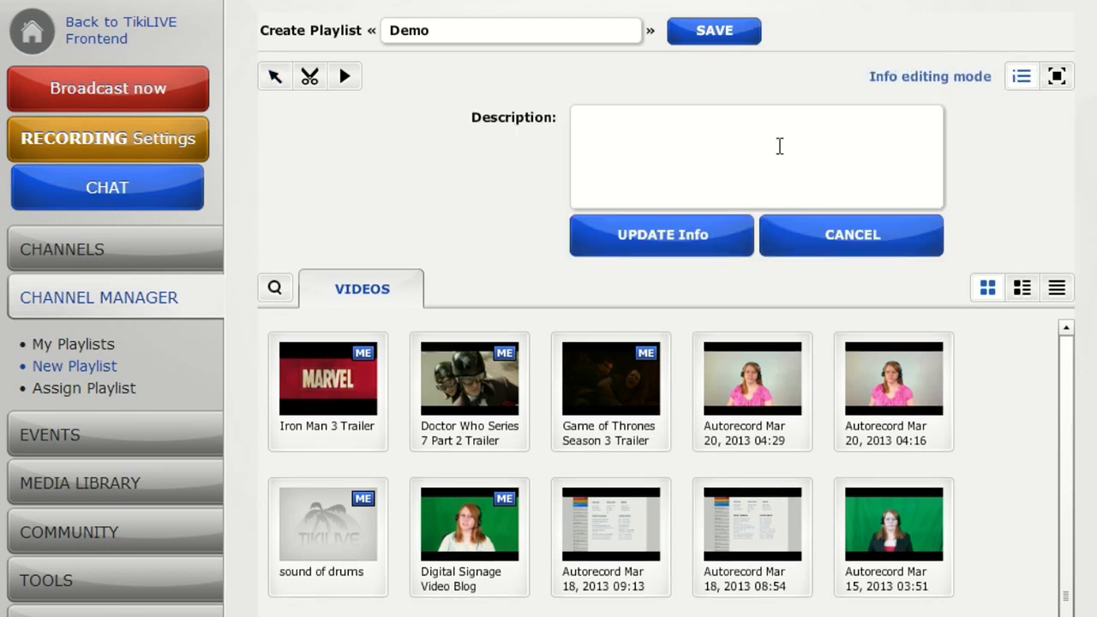
left_click(1055, 77)
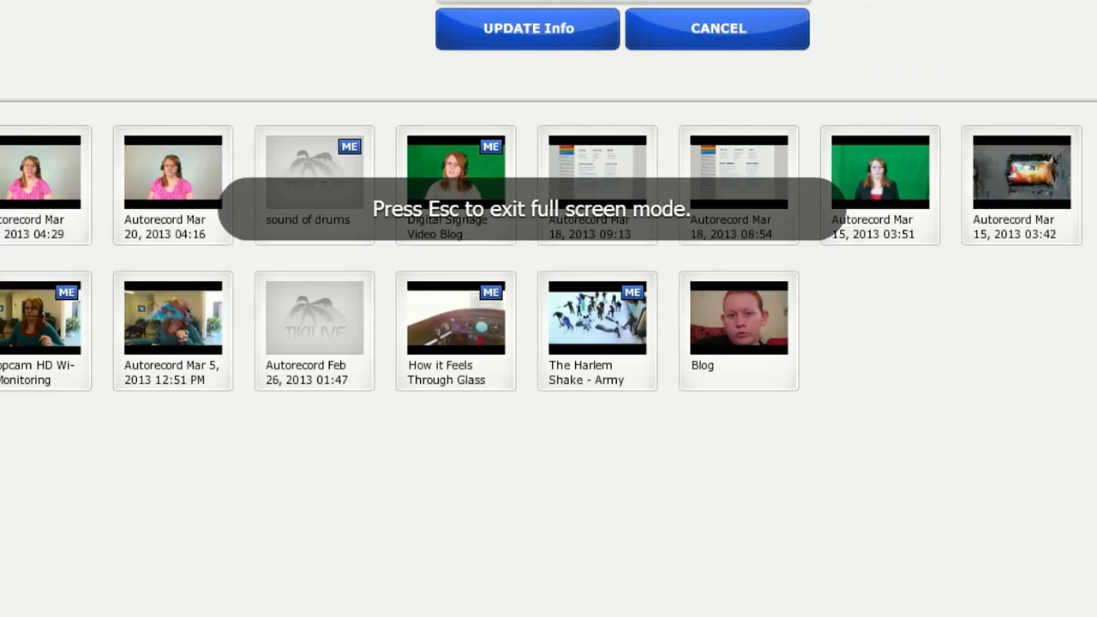
key("Escape")
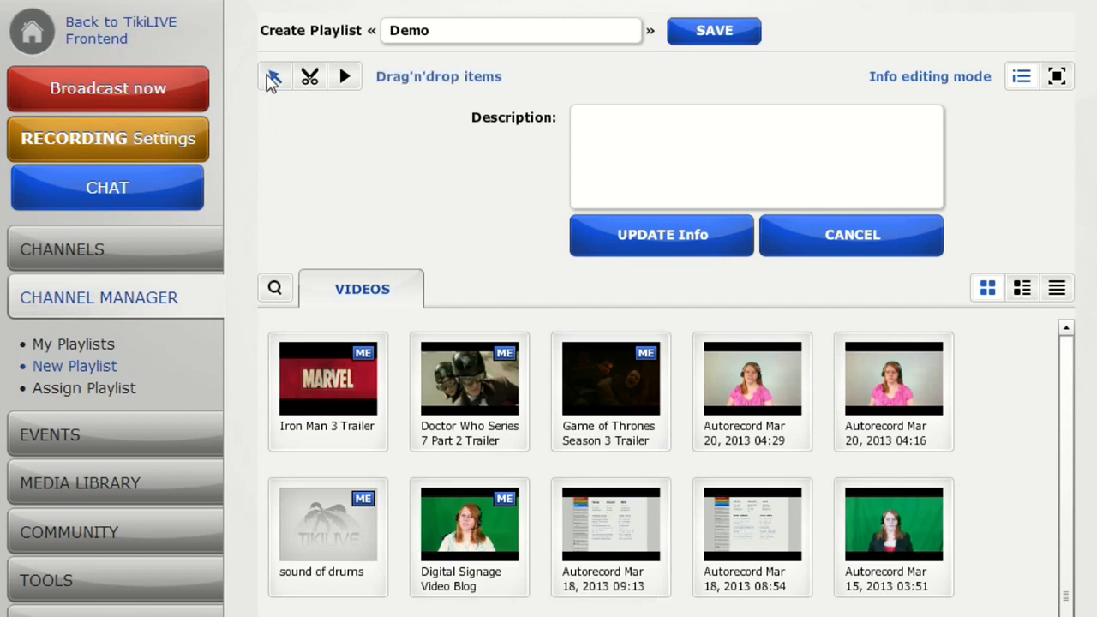
left_click(274, 77)
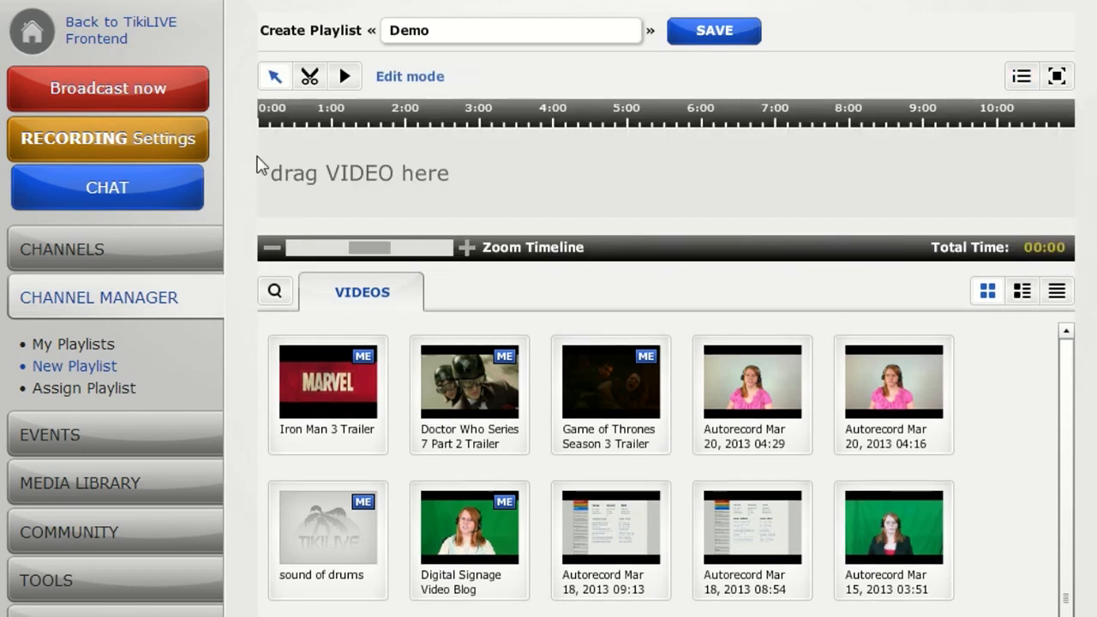
Add Iron Man 3 Trailer and Doctor Who Series 7 Part 2 Trailer to the playlist timeline, in that order.
mouse_move(888, 431)
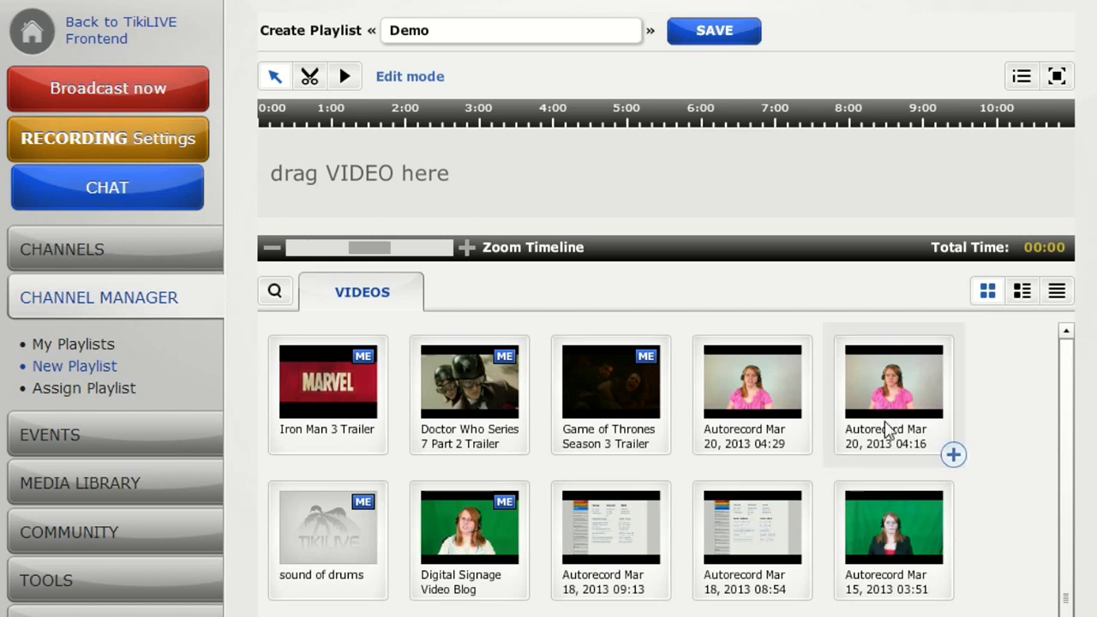
mouse_move(335, 408)
left_click_drag(334, 408, 367, 160)
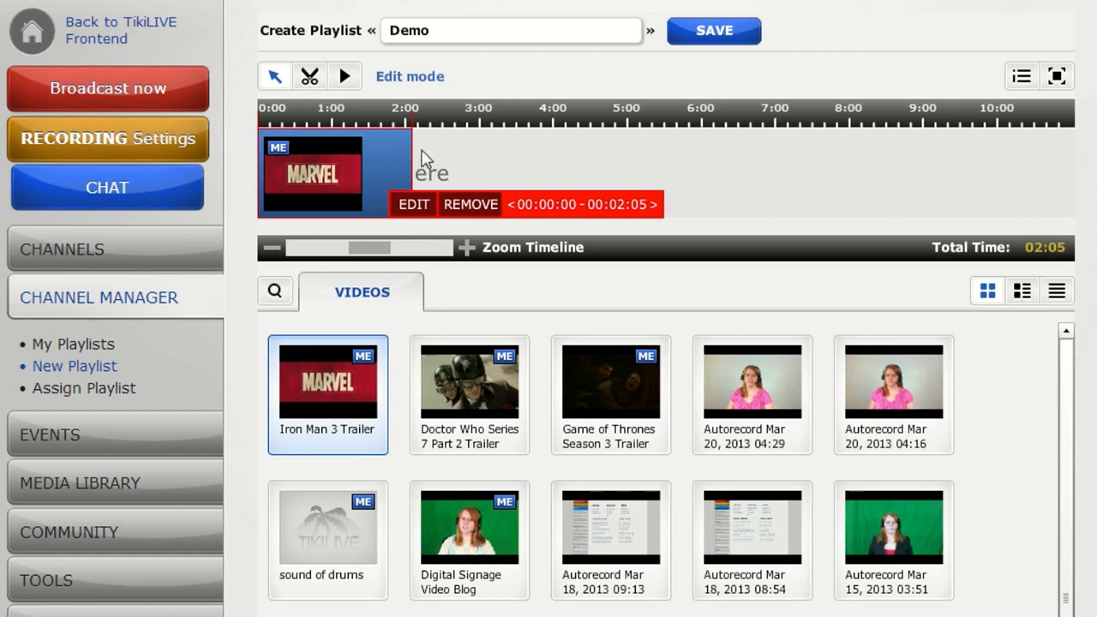
mouse_move(487, 389)
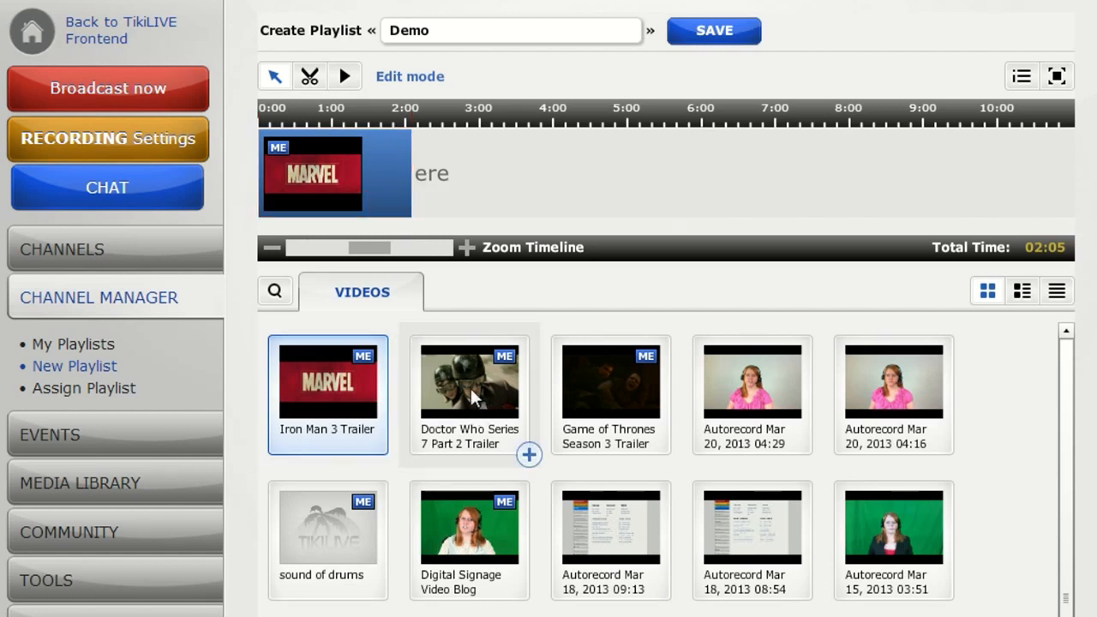
left_click_drag(468, 391, 525, 168)
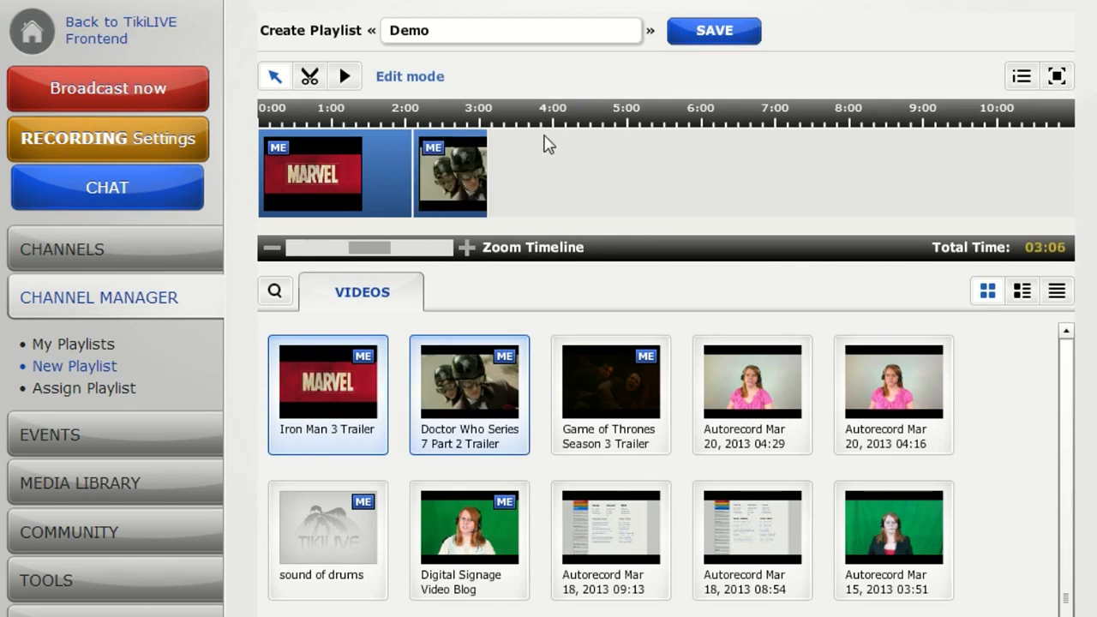
left_click(275, 77)
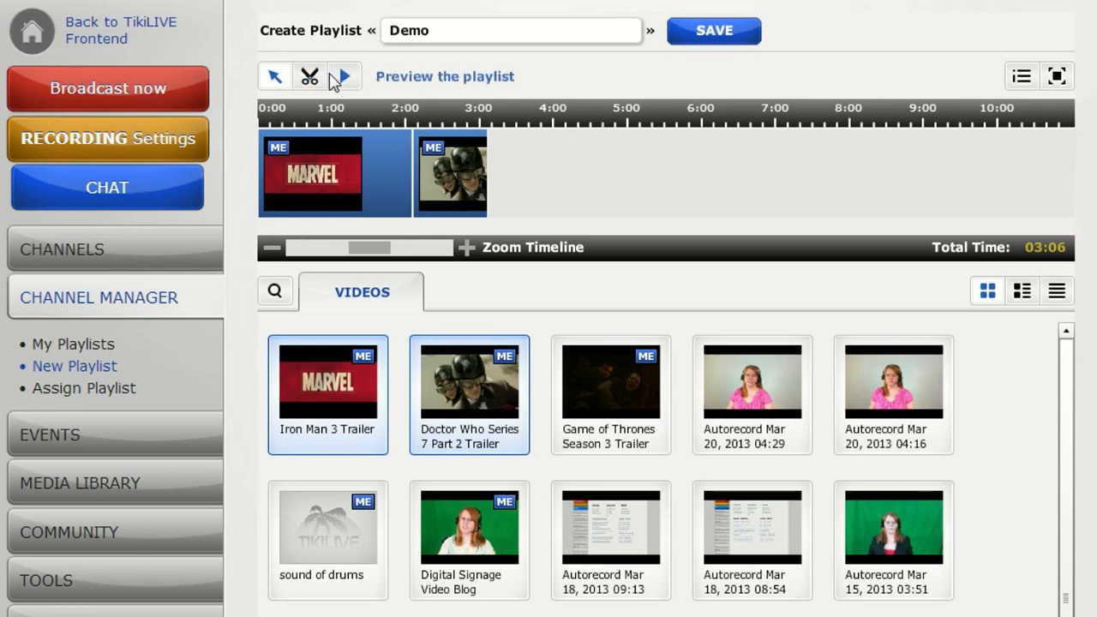
Split the Iron Man 3 Trailer clip on the timeline at about 00:01:36.
left_click(312, 81)
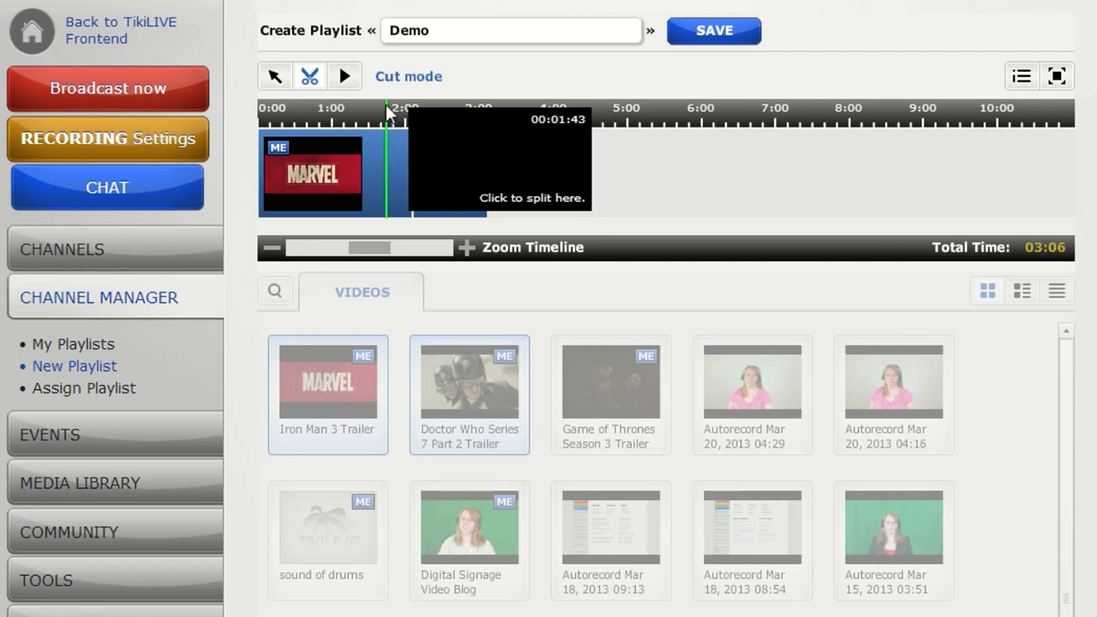
left_click(378, 155)
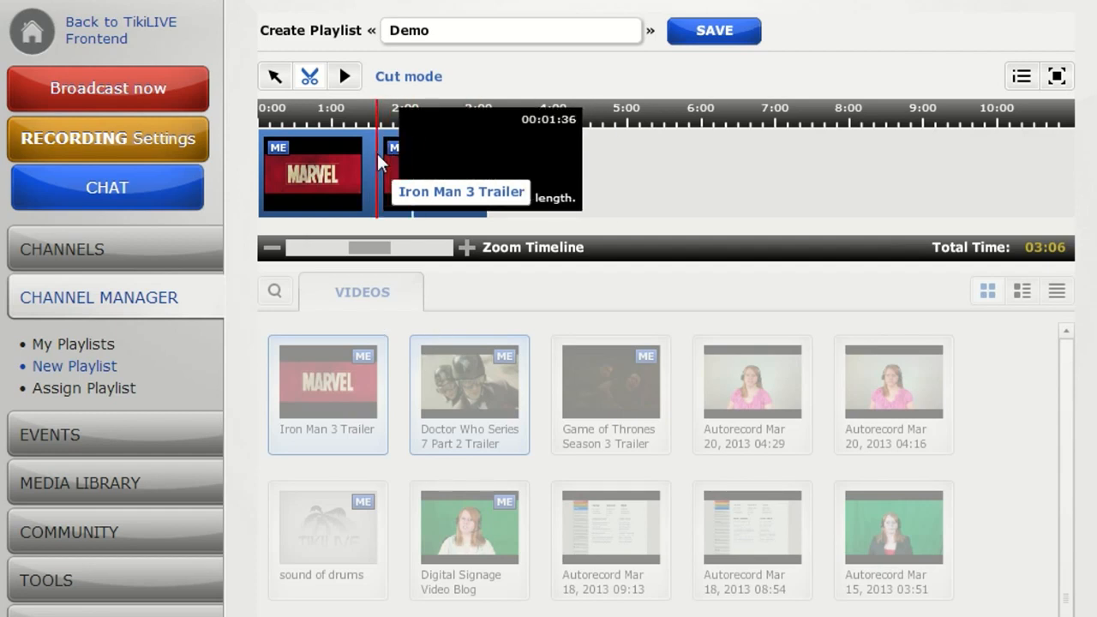
Insert the How it Feels Through Glass video between the two parts of the Iron Man 3 Trailer.
left_click(274, 76)
left_click(412, 151)
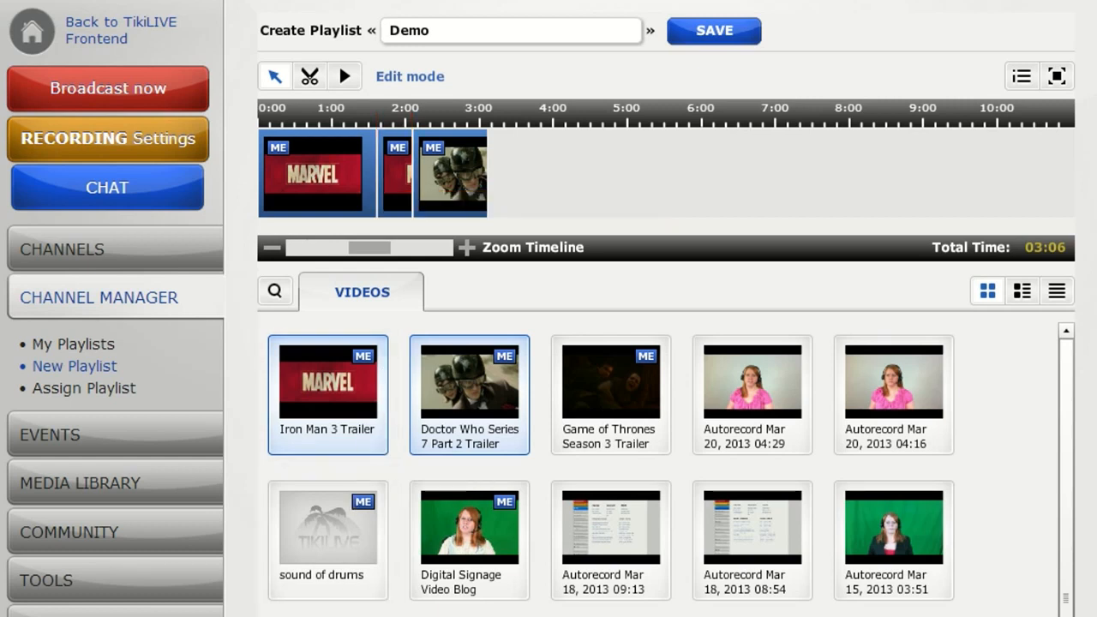
left_click_drag(403, 613, 390, 167)
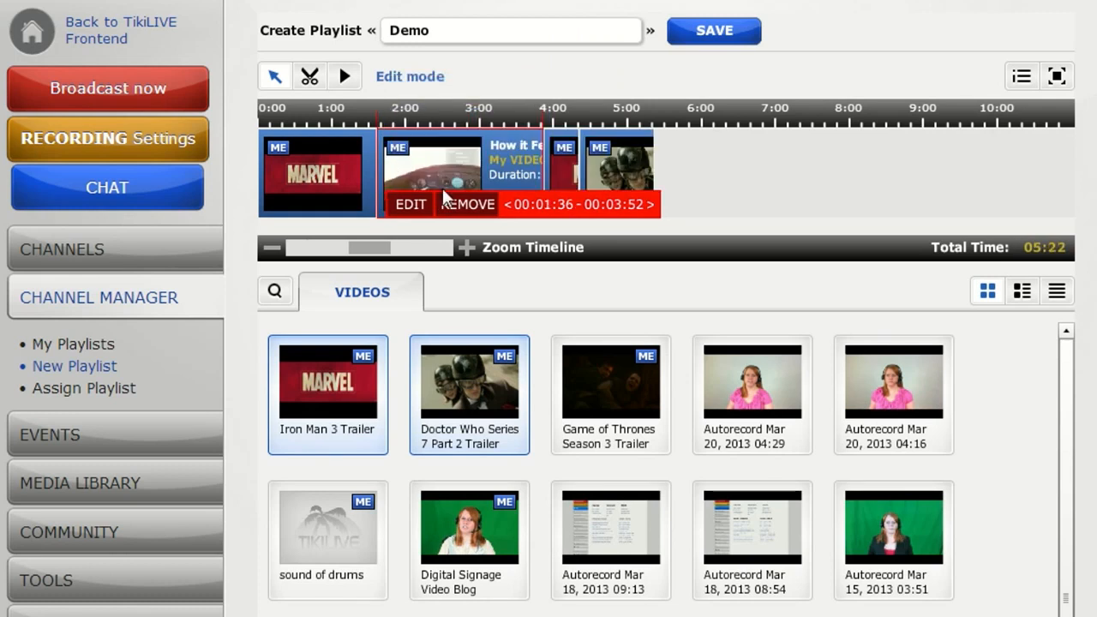
Preview the opening seconds of the playlist, pause playback and return to edit mode.
left_click(343, 77)
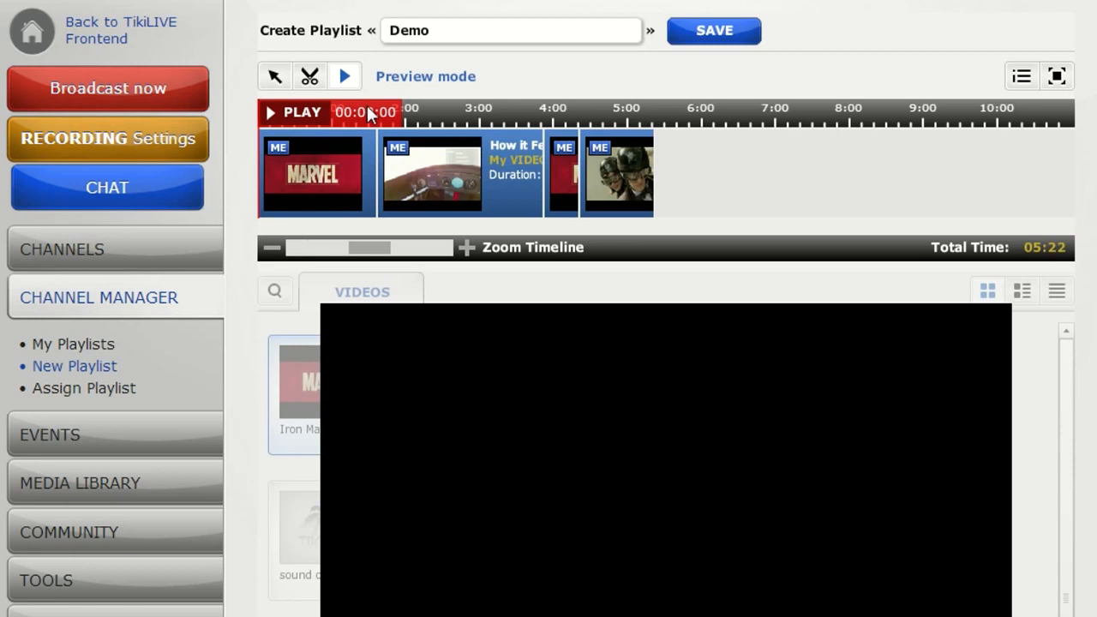
left_click(284, 115)
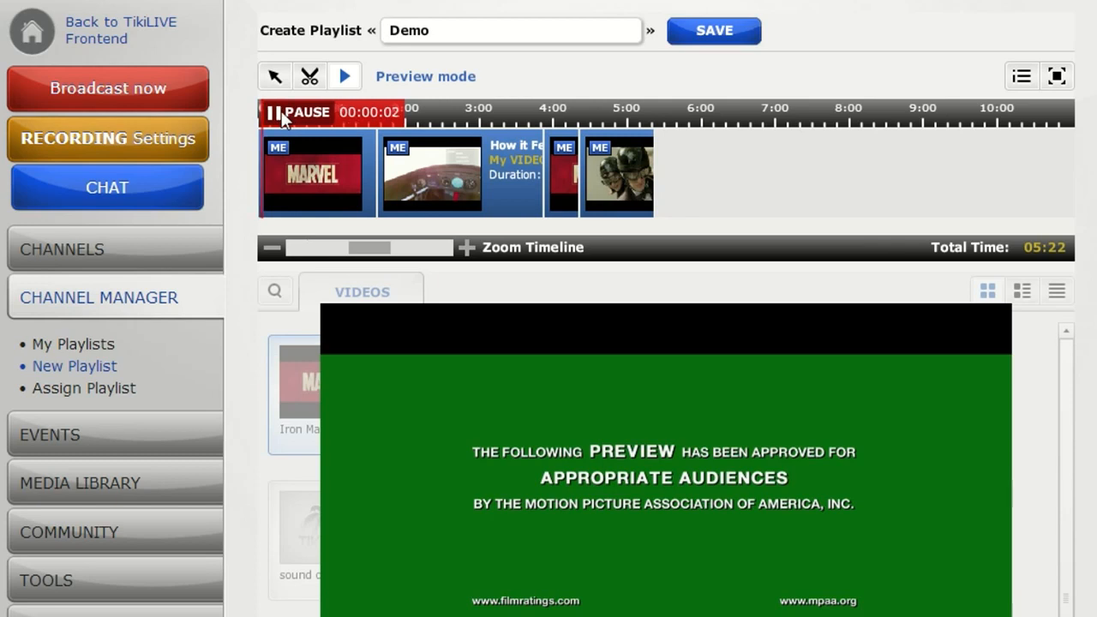
left_click(281, 111)
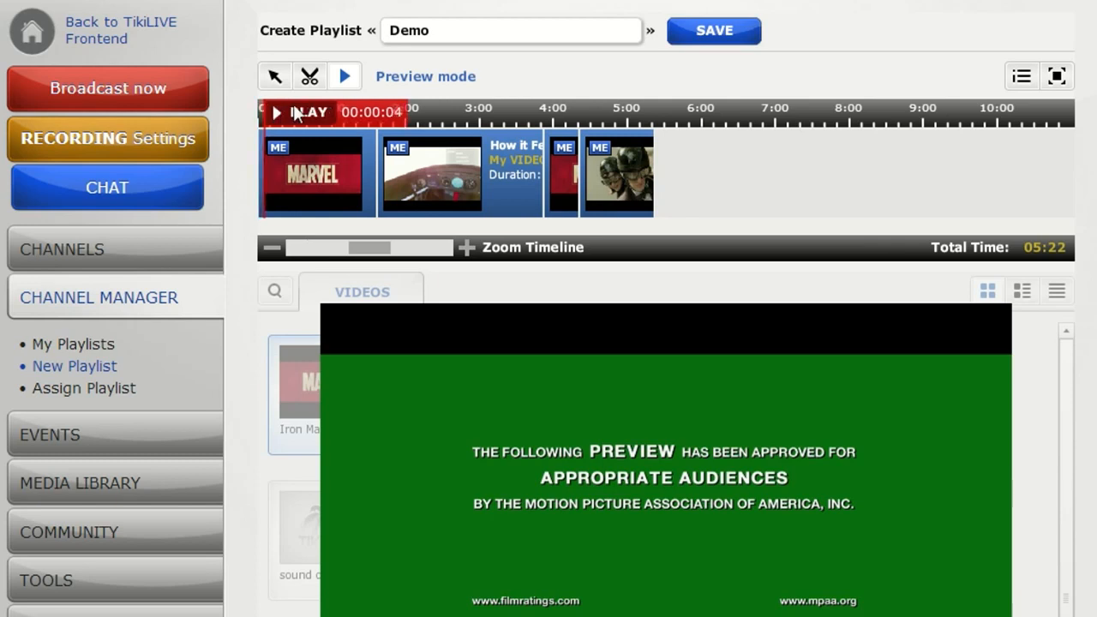
left_click(282, 77)
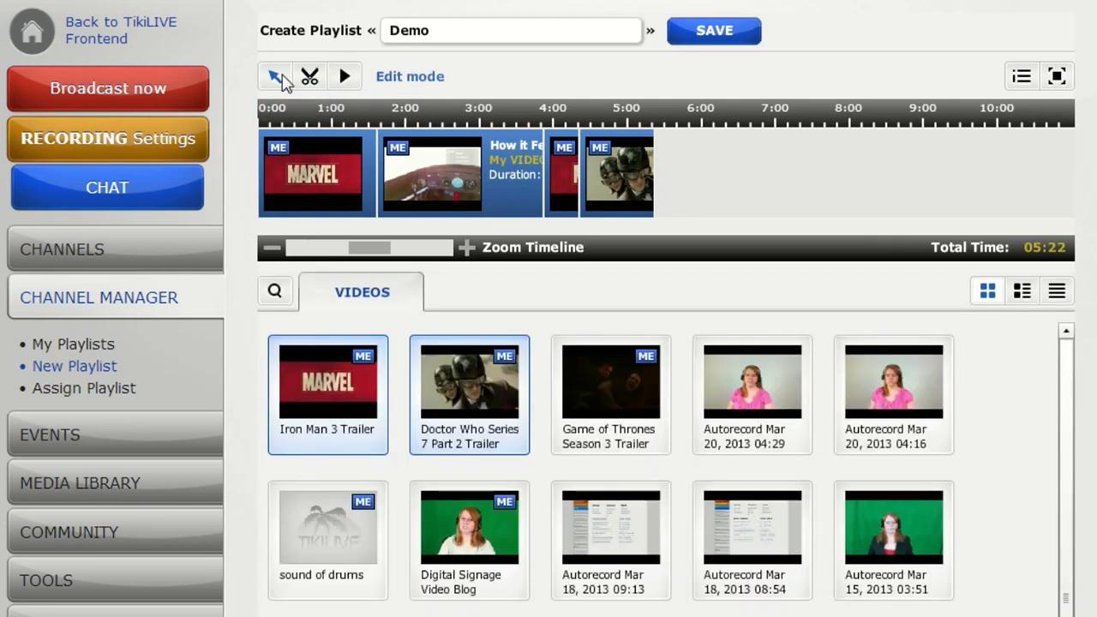
Save the Demo playlist with its arranged video clips.
left_click(411, 160)
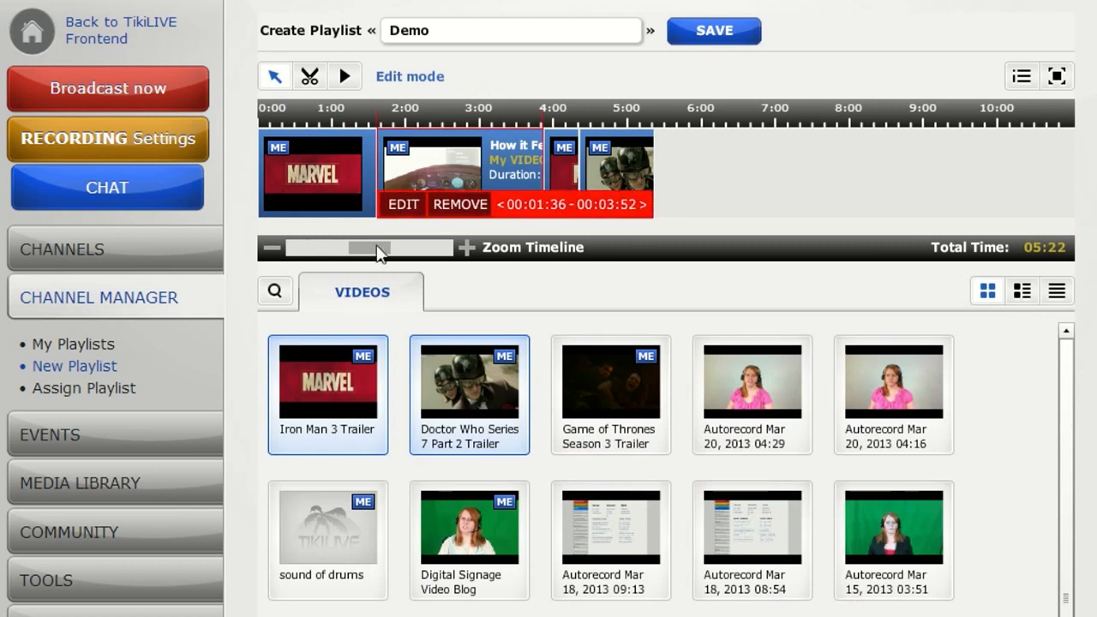
left_click_drag(380, 248, 404, 250)
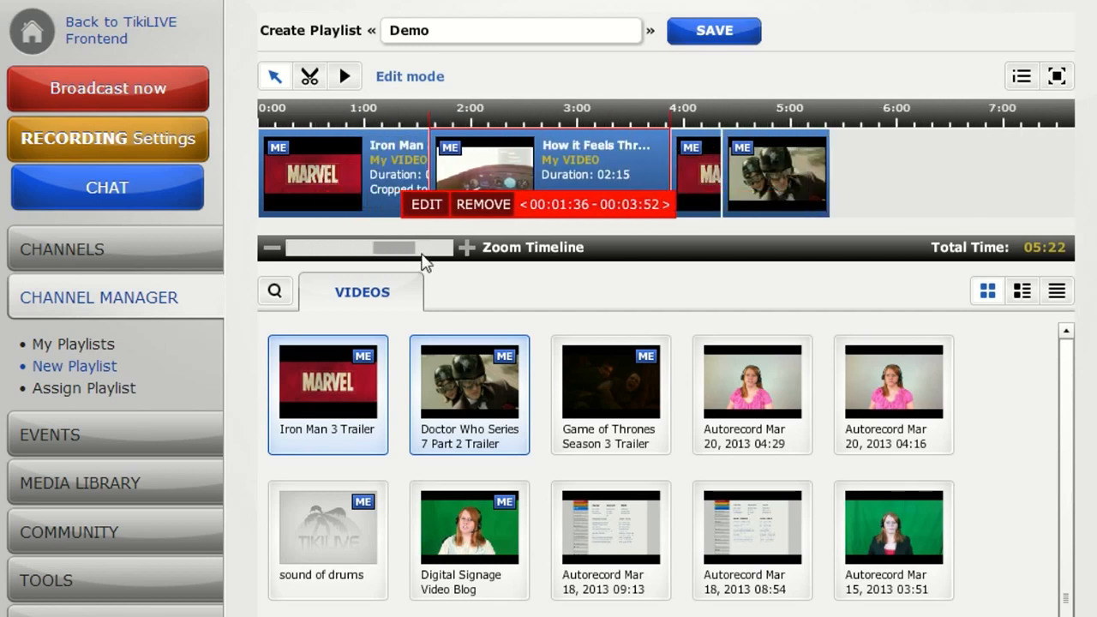
left_click(714, 38)
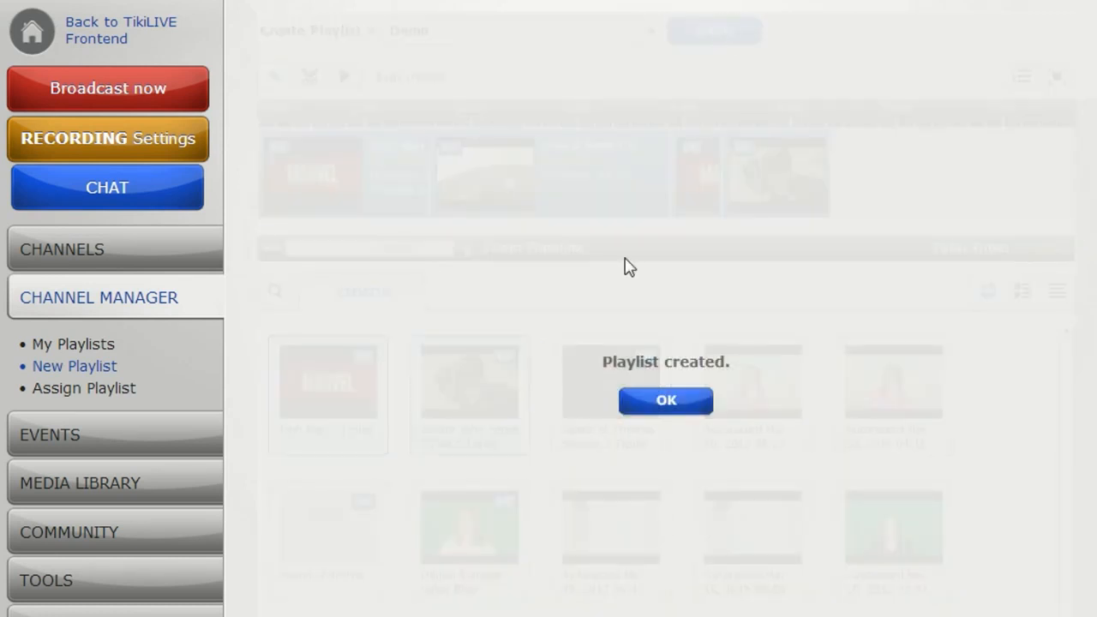
left_click(634, 399)
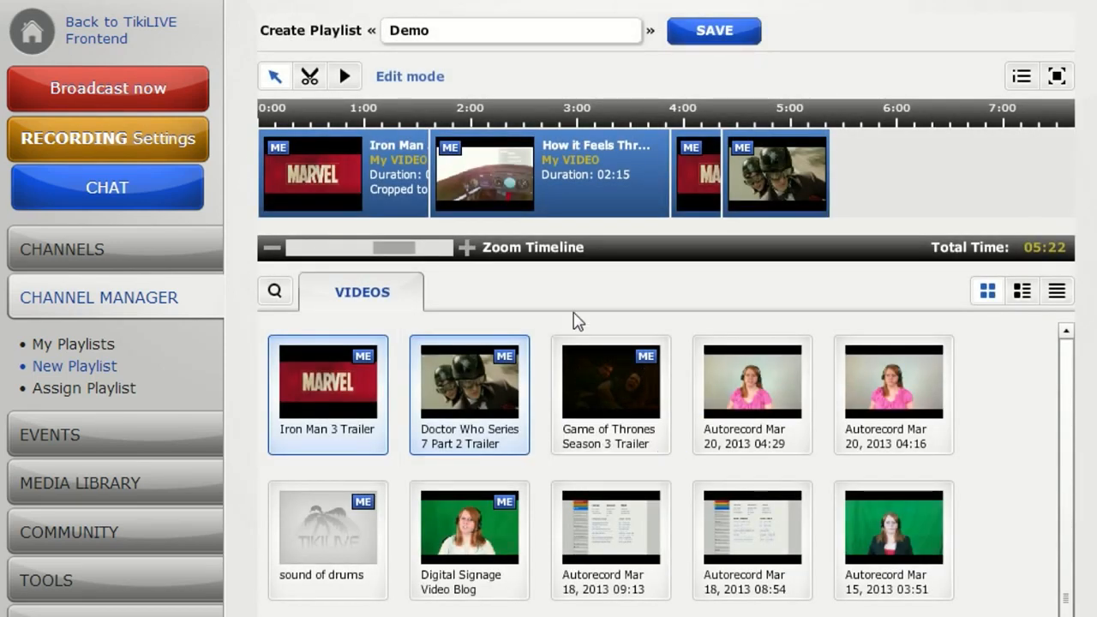
Open the playlist assignment page and examine its ordering options and quick search field.
left_click(97, 391)
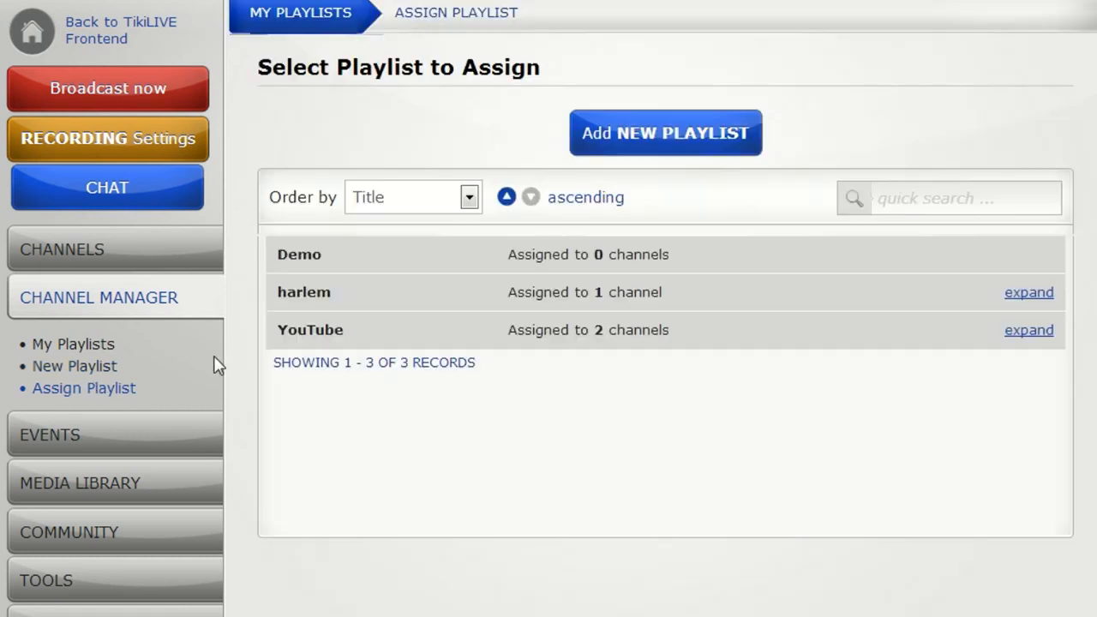
left_click(319, 255)
left_click(471, 198)
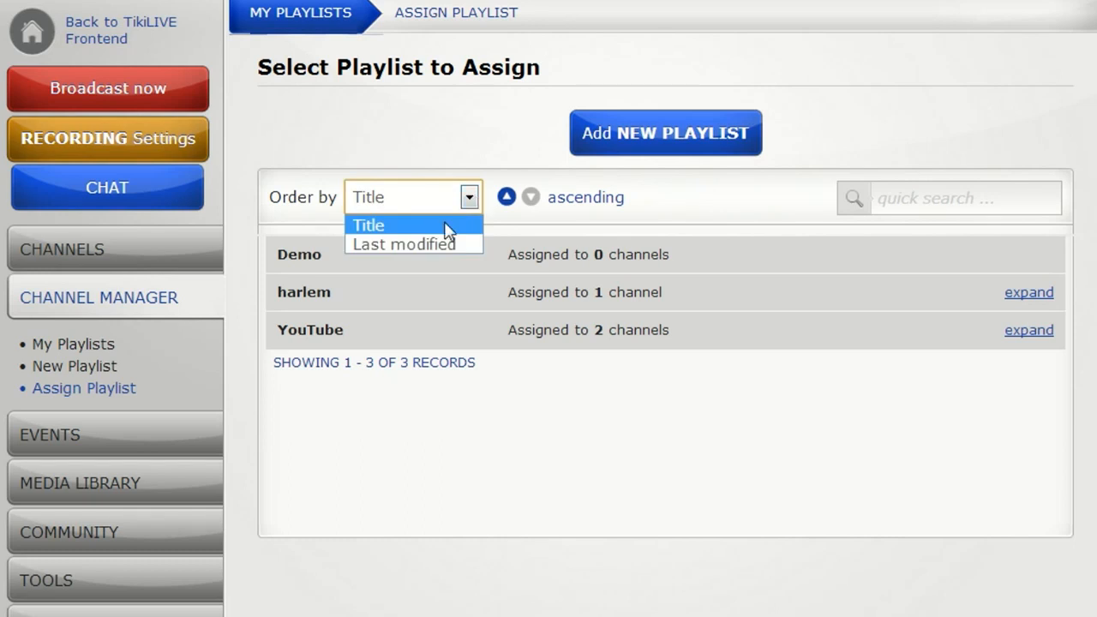
left_click(482, 131)
left_click(913, 216)
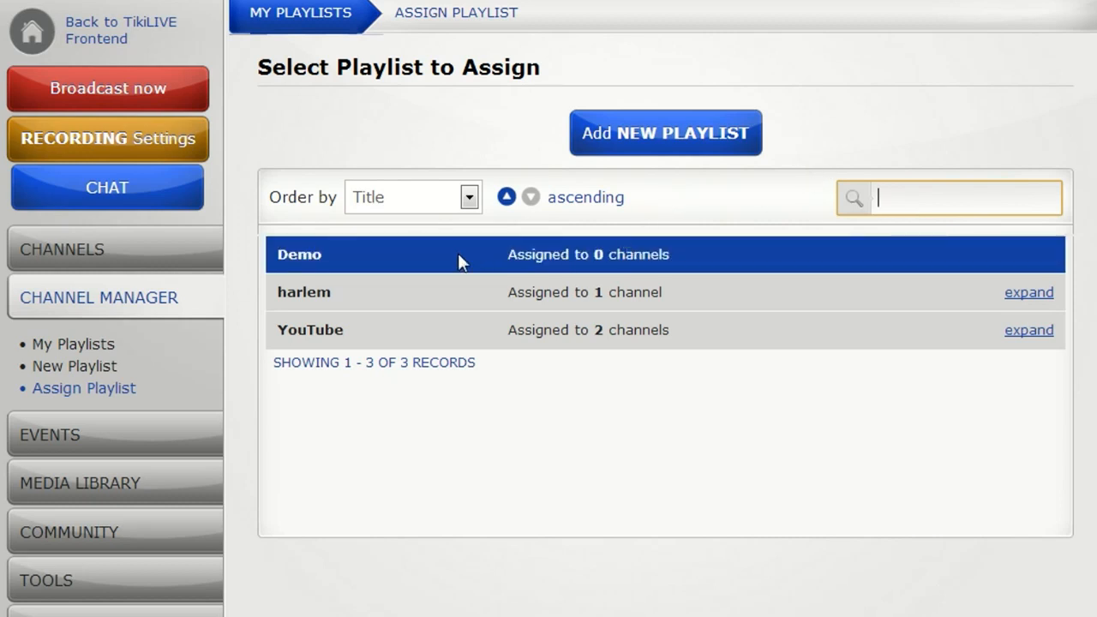
Start assigning the Demo playlist and choose testing1432 as its channel.
mouse_move(373, 252)
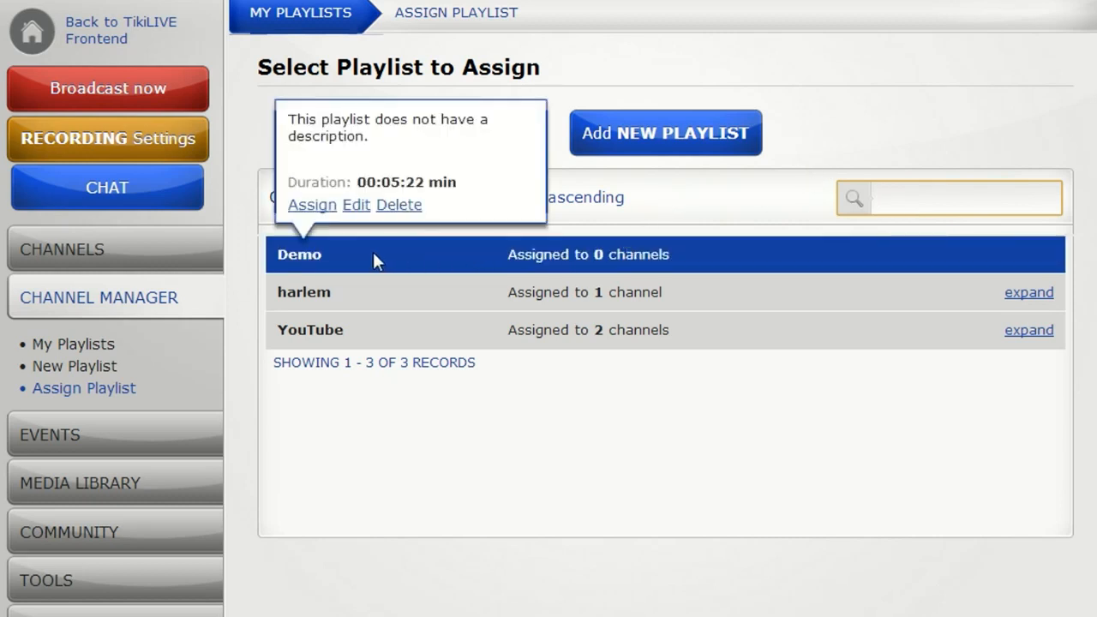
left_click(317, 212)
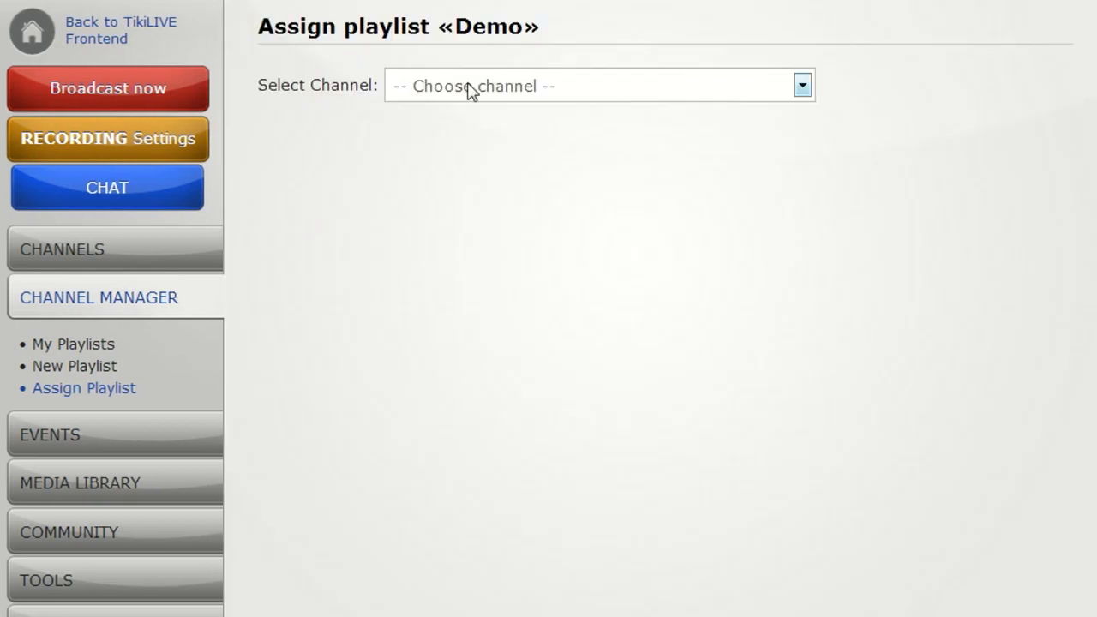
left_click(469, 90)
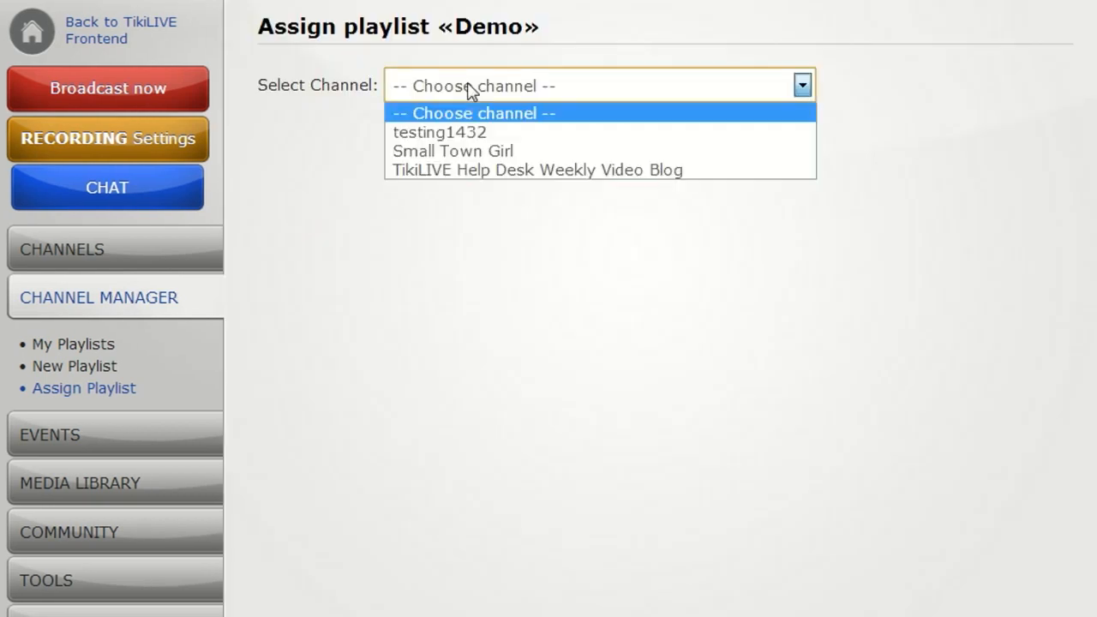
left_click(473, 135)
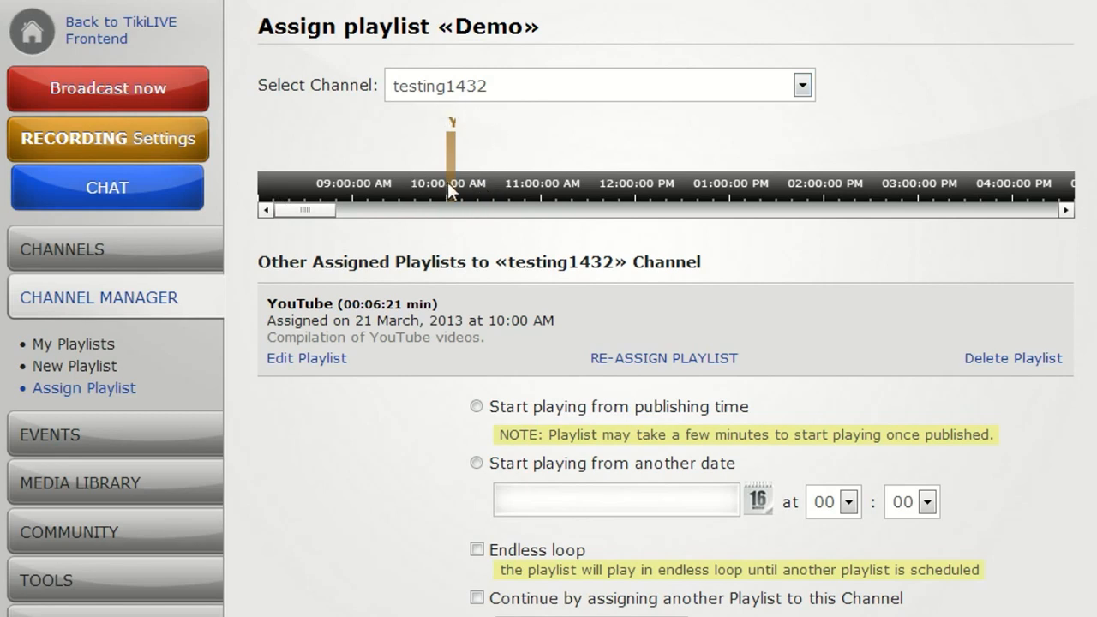
Set the Demo playlist to start playing from publishing time, leaving Endless loop off.
left_click_drag(267, 306, 476, 341)
left_click(450, 339)
left_click(476, 408)
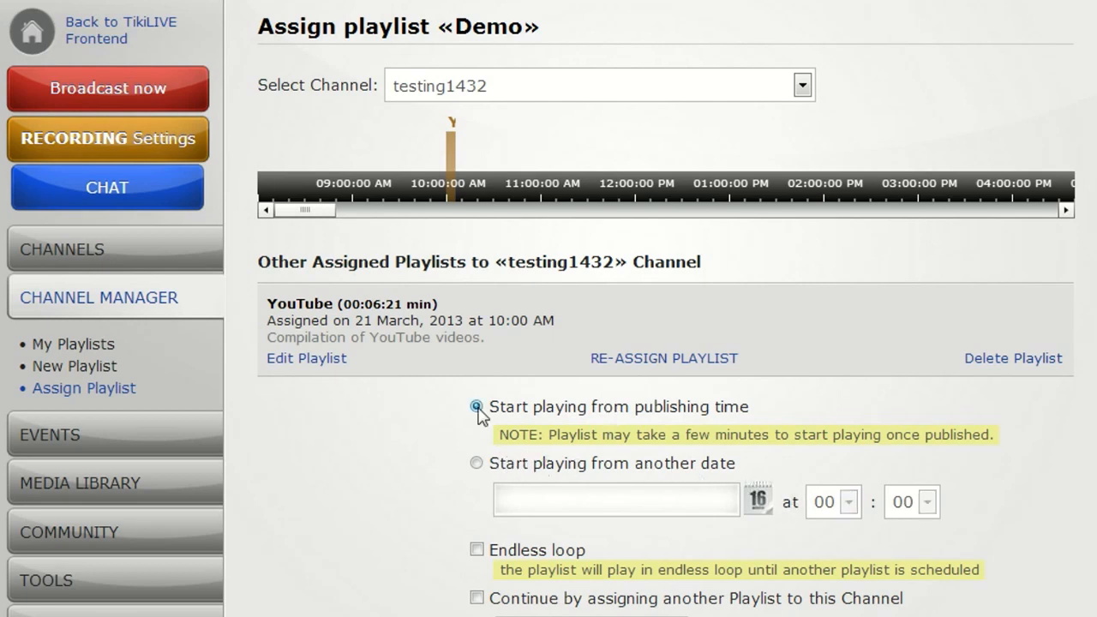
double_click(506, 553)
left_click(590, 570)
scroll(522, 565, "down", 3)
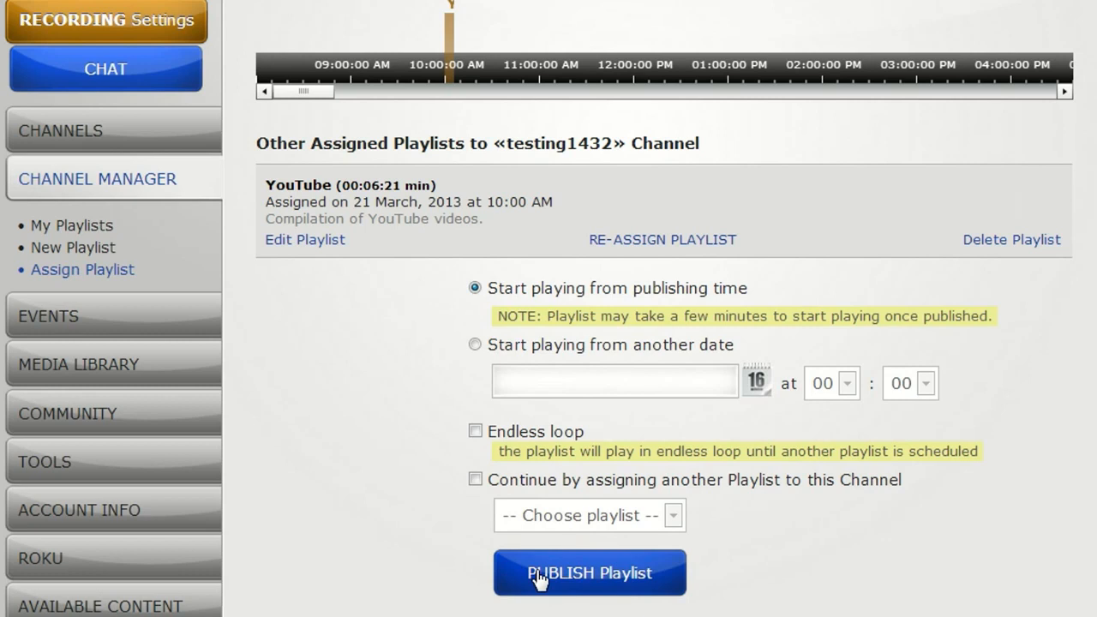
Publish the Demo playlist to the testing1432 channel and open the overview of own playlists.
left_click(537, 576)
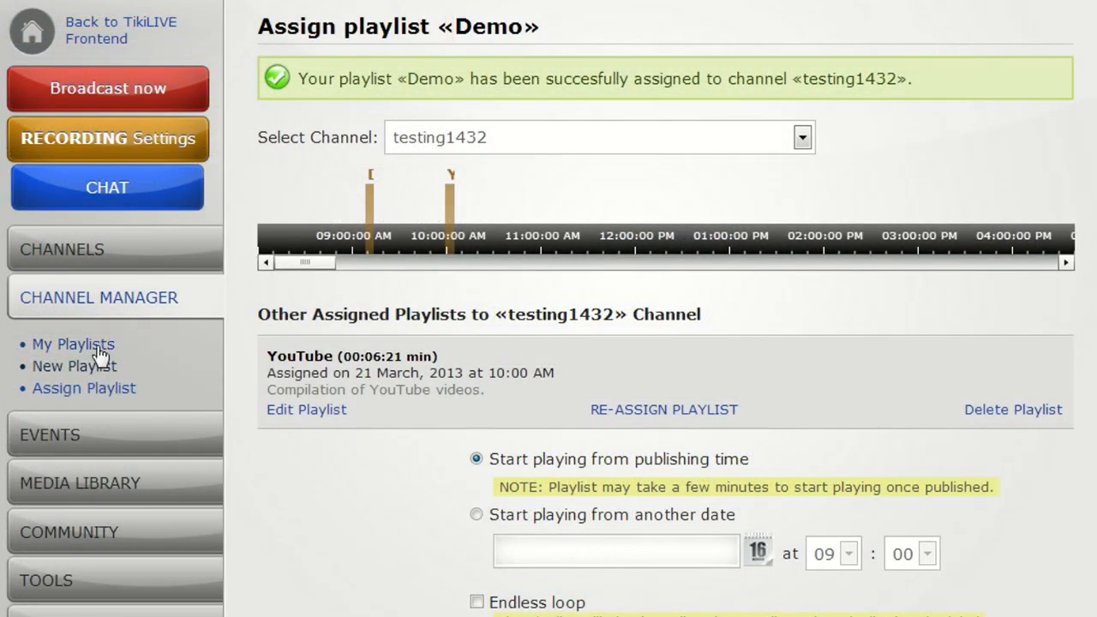
left_click(57, 347)
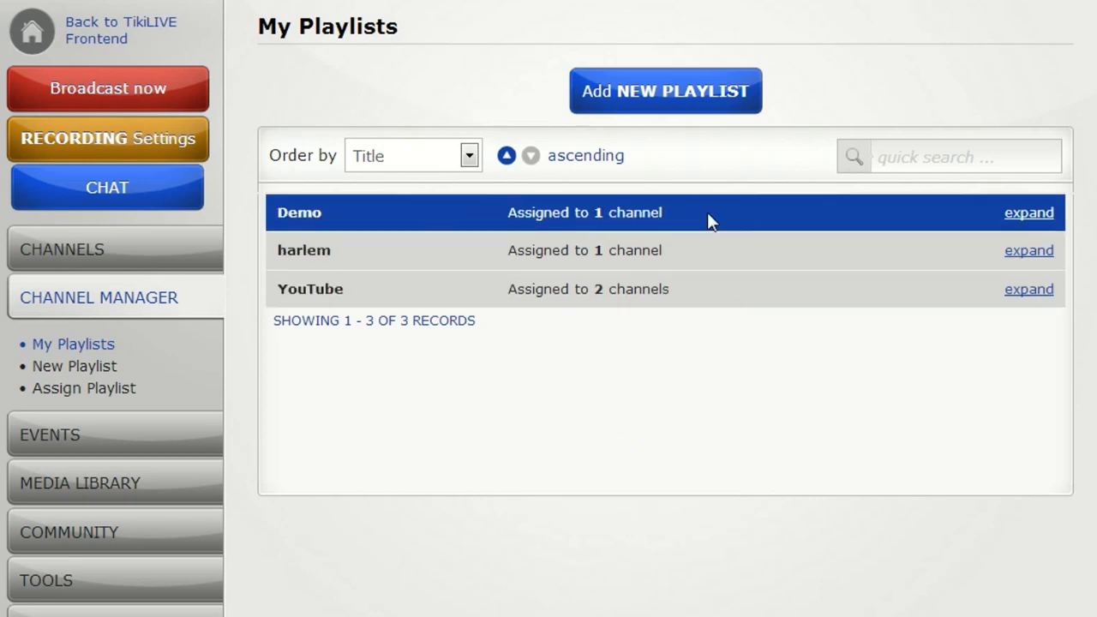
Expand the Demo playlist's channel assignments and open that playlist for editing.
mouse_move(710, 262)
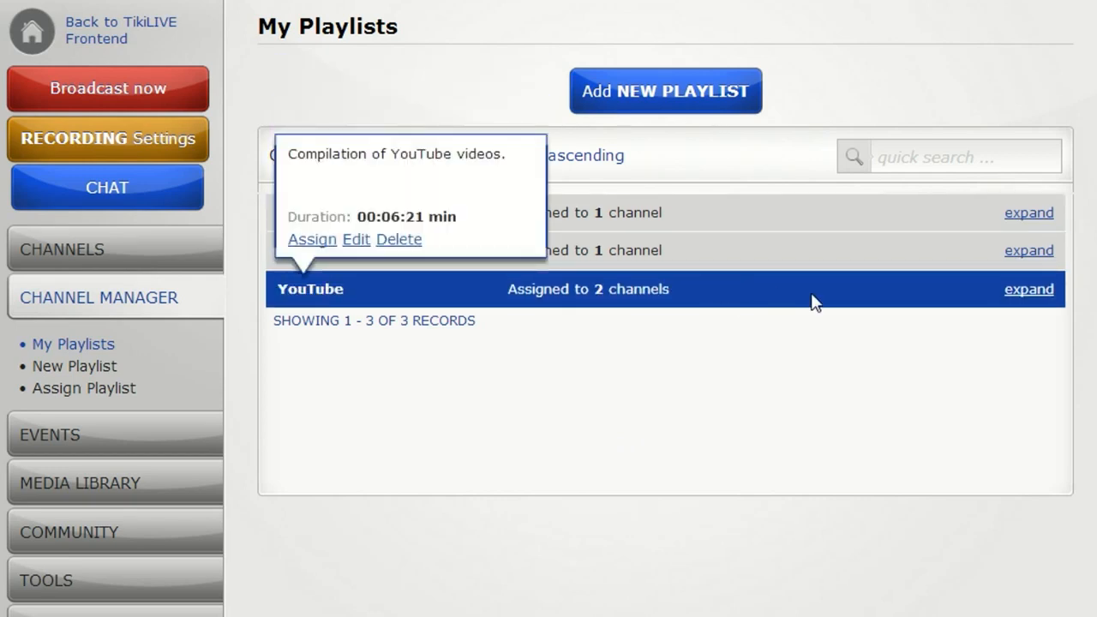
left_click(1054, 213)
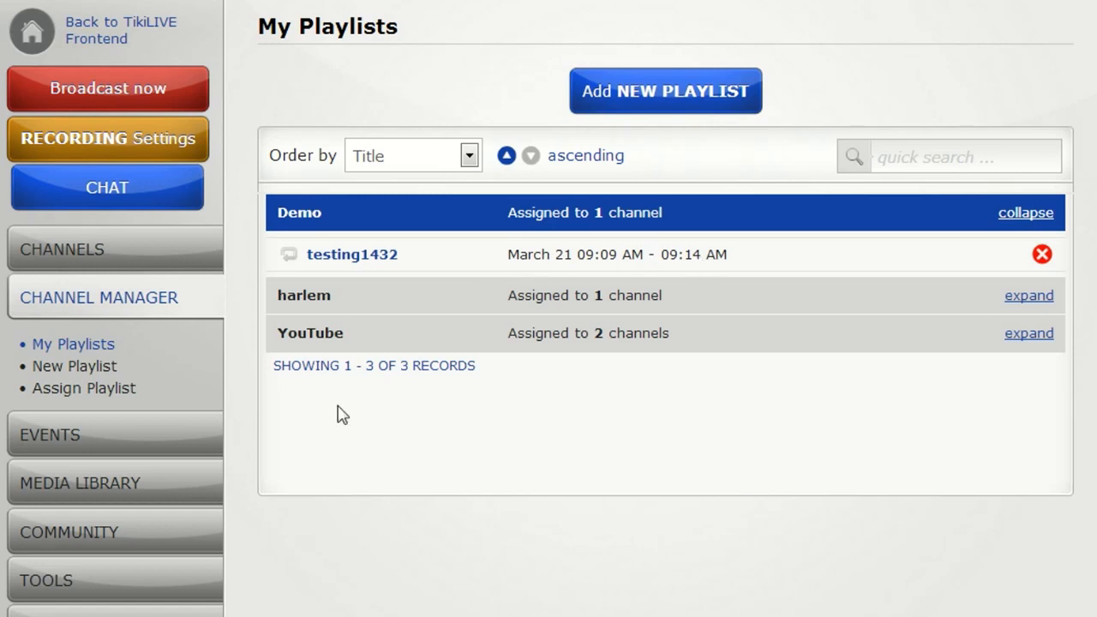
mouse_move(428, 211)
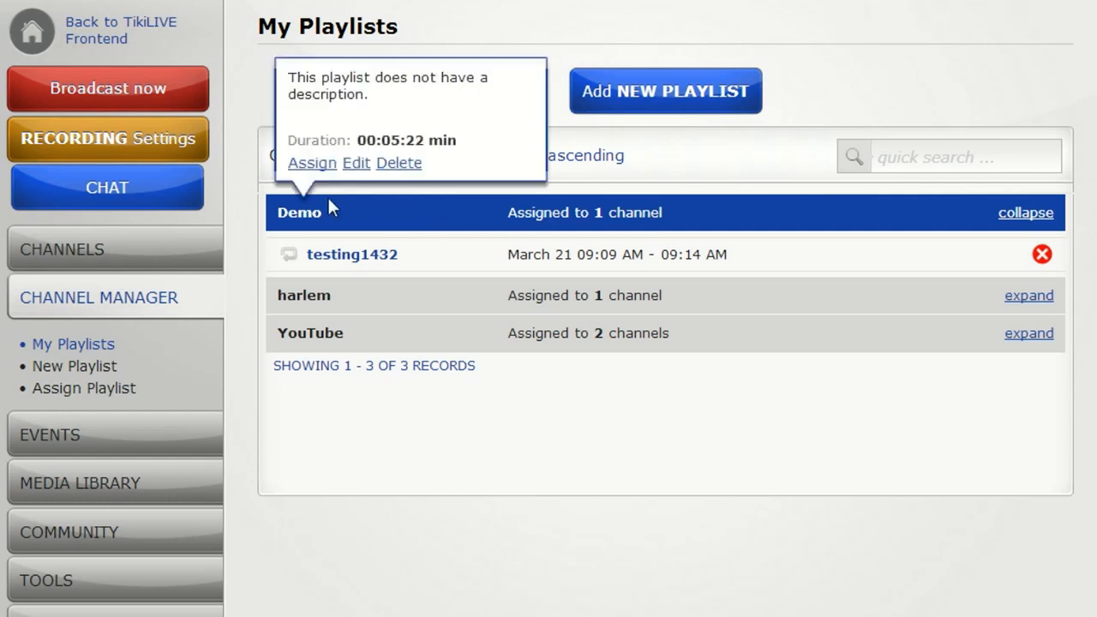
left_click(368, 163)
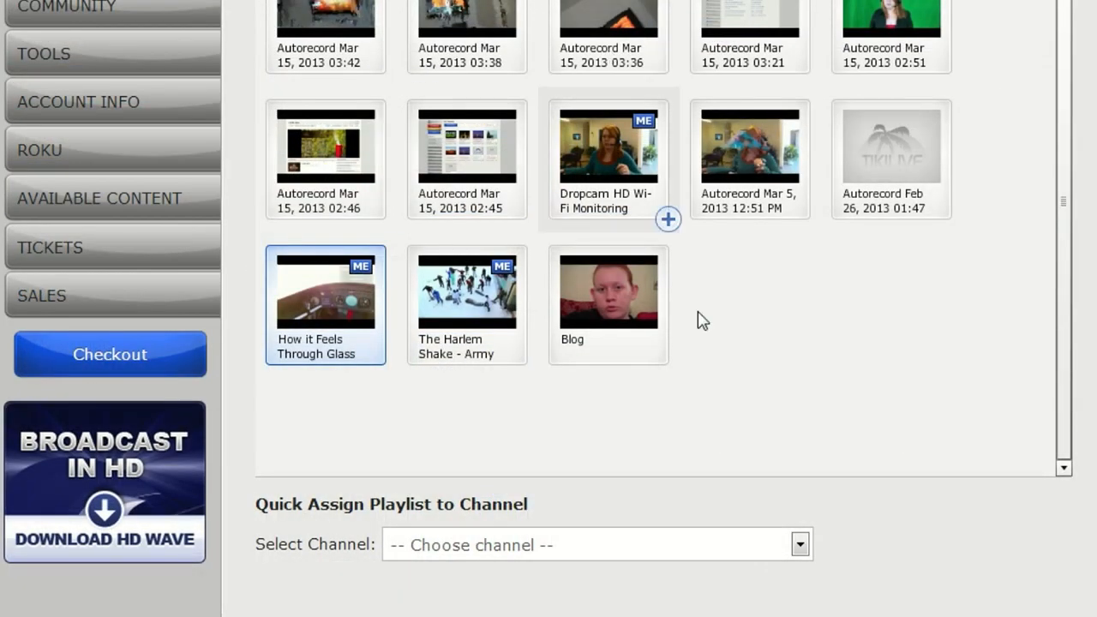
Choose testing1432 as the channel for quick-assigning the Demo playlist and view its schedule timeline.
left_click(799, 545)
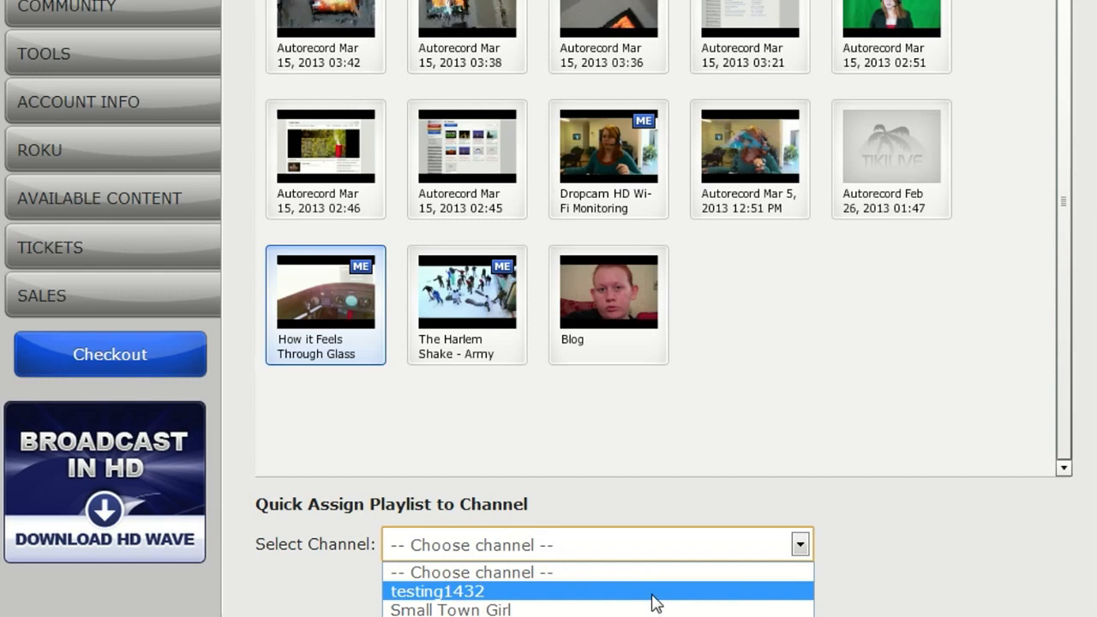
left_click(654, 594)
scroll(657, 113, "down", 2)
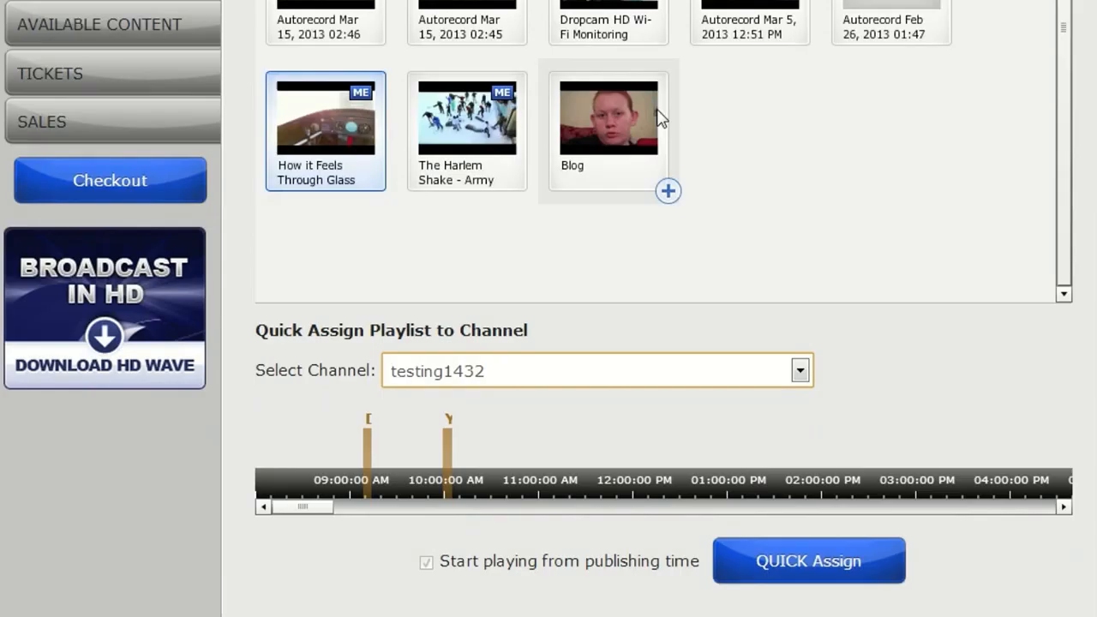